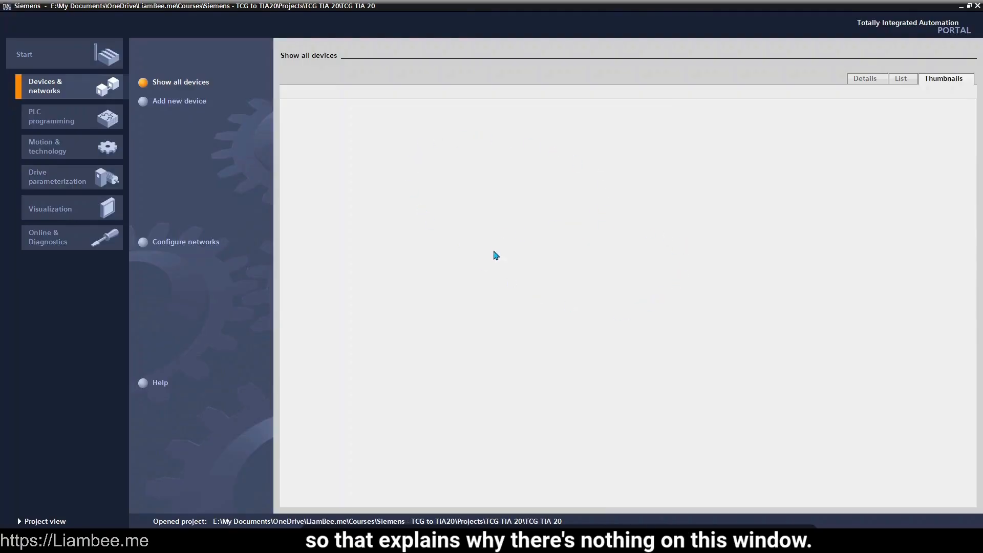
# - Start adding a new device and list the SIMATIC S7-1500 CPU models among the controllers
pyautogui.click(182, 107)
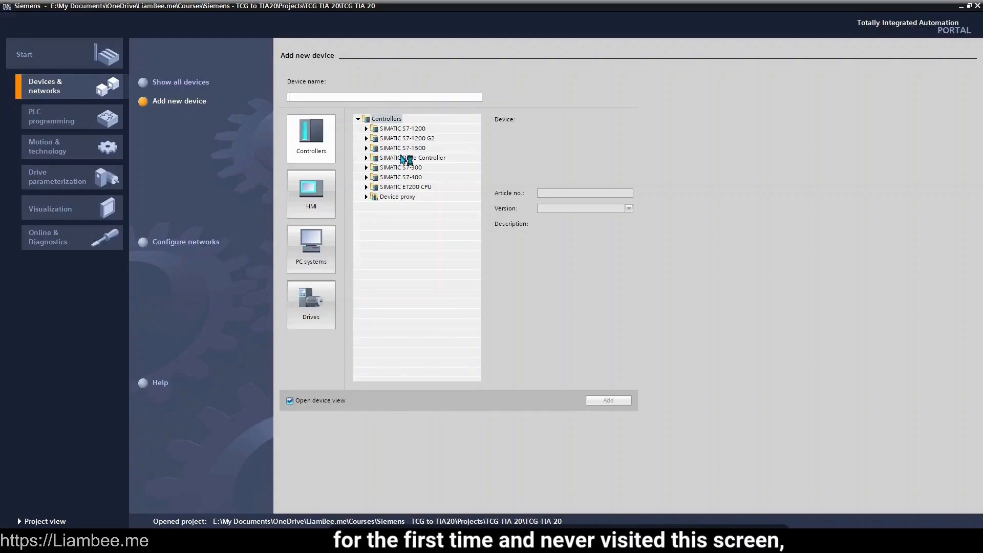
pyautogui.click(313, 195)
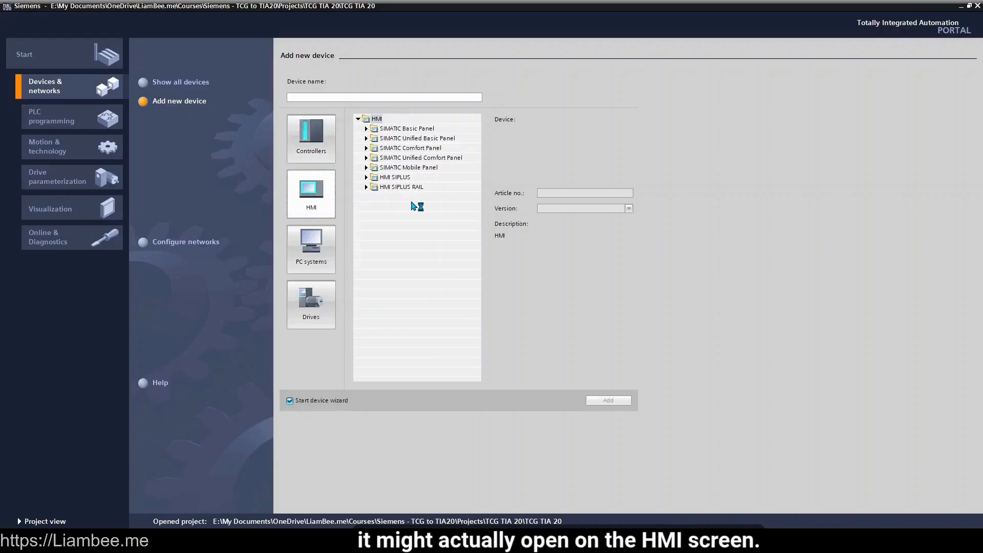
pyautogui.click(322, 148)
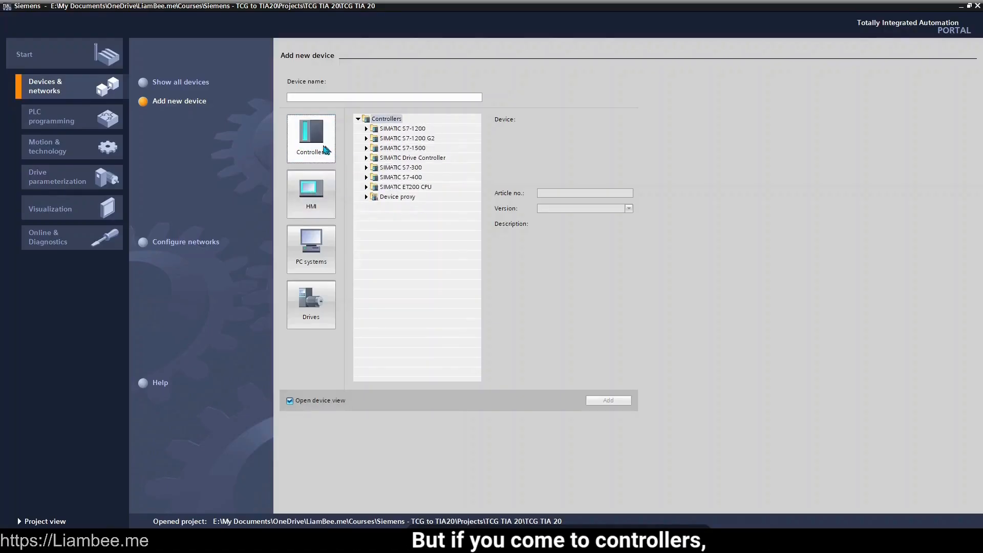
pyautogui.click(366, 149)
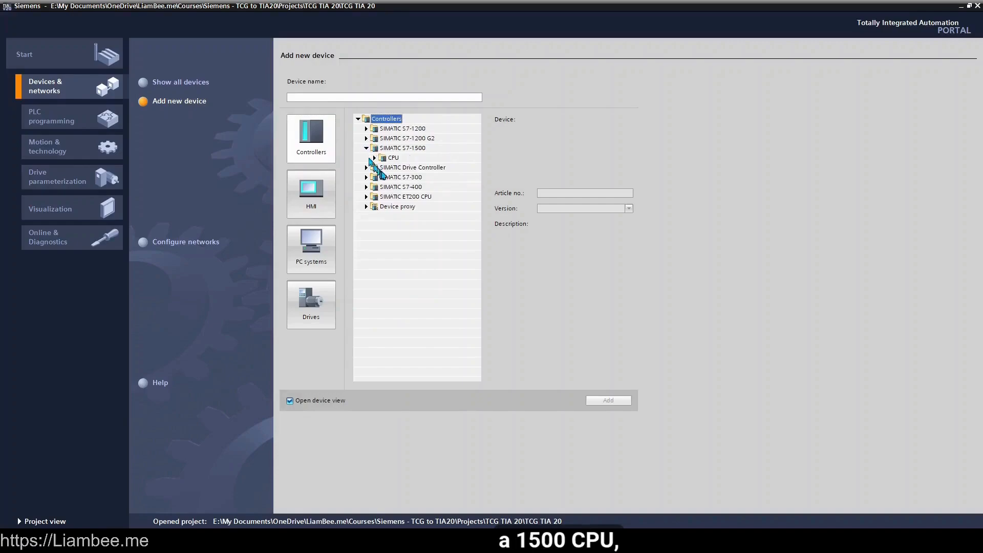
pyautogui.click(374, 159)
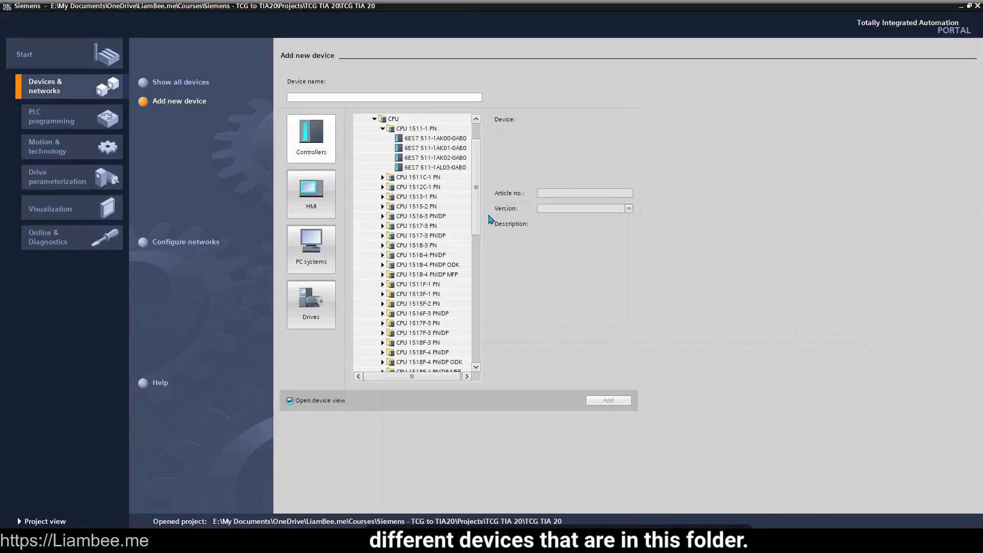
# - Name the device PLC_1 and add it as a CPU 1511-1 PN, article 6ES7 511-1AL03-0AB0, version V4.0, with its device view opening
pyautogui.click(389, 97)
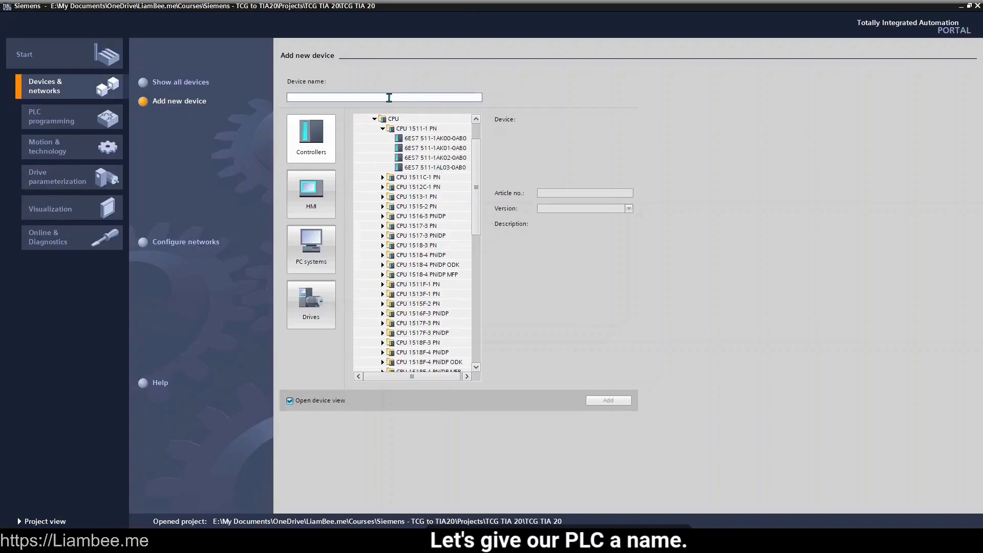
pyautogui.write('PLC_1')
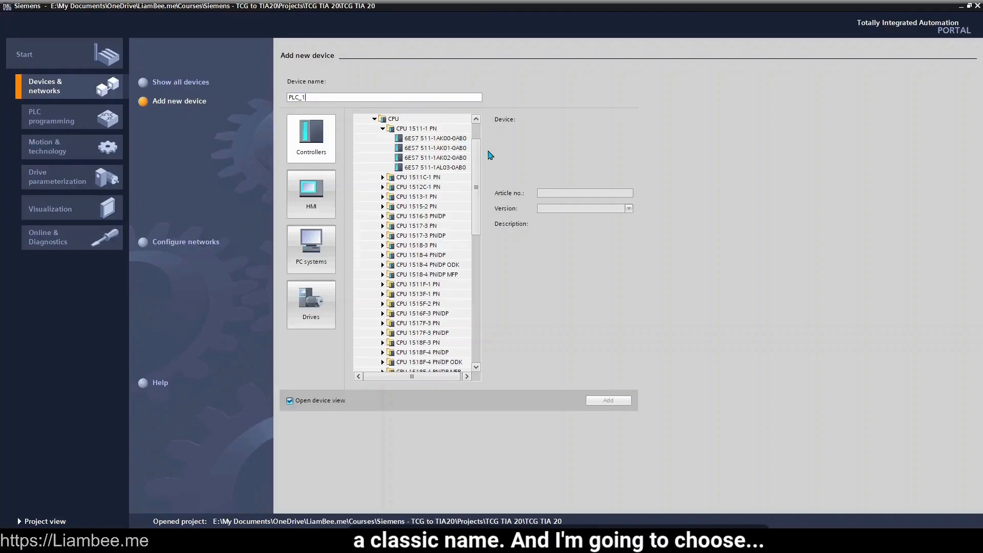
pyautogui.click(447, 138)
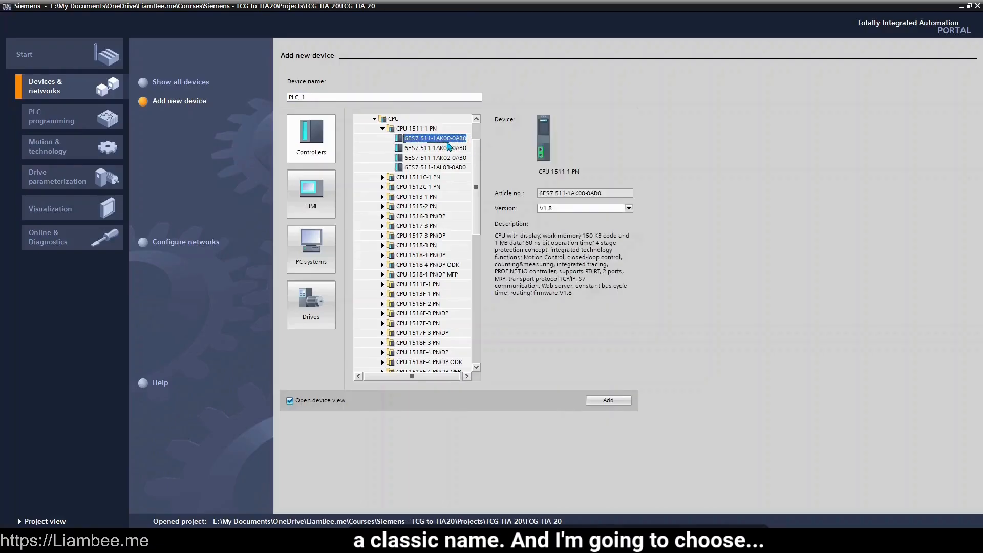
pyautogui.click(455, 168)
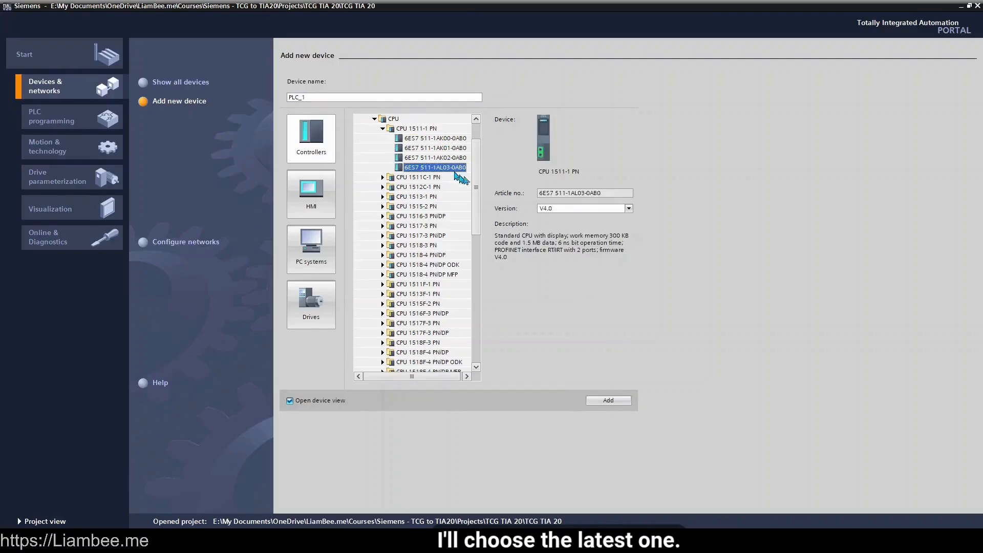
pyautogui.click(623, 215)
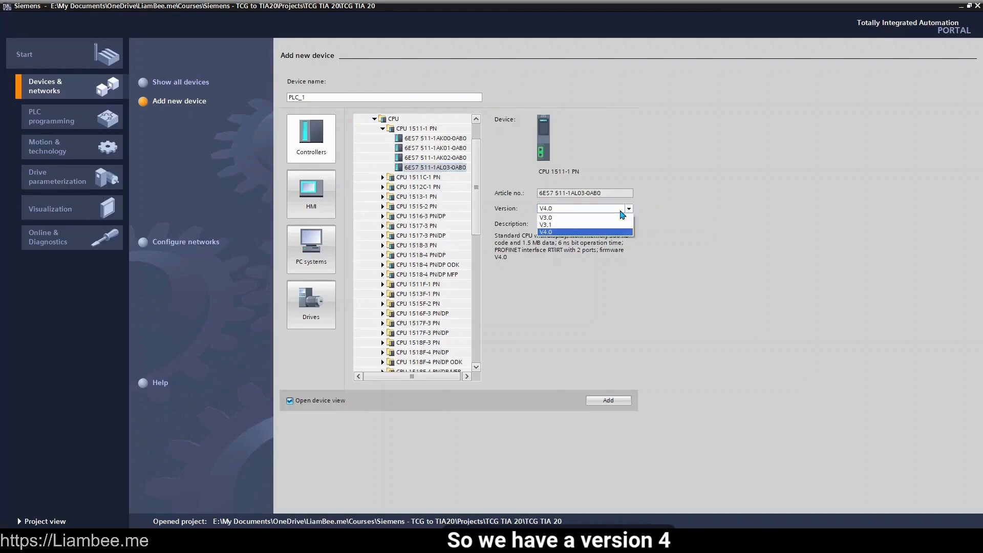
pyautogui.click(623, 215)
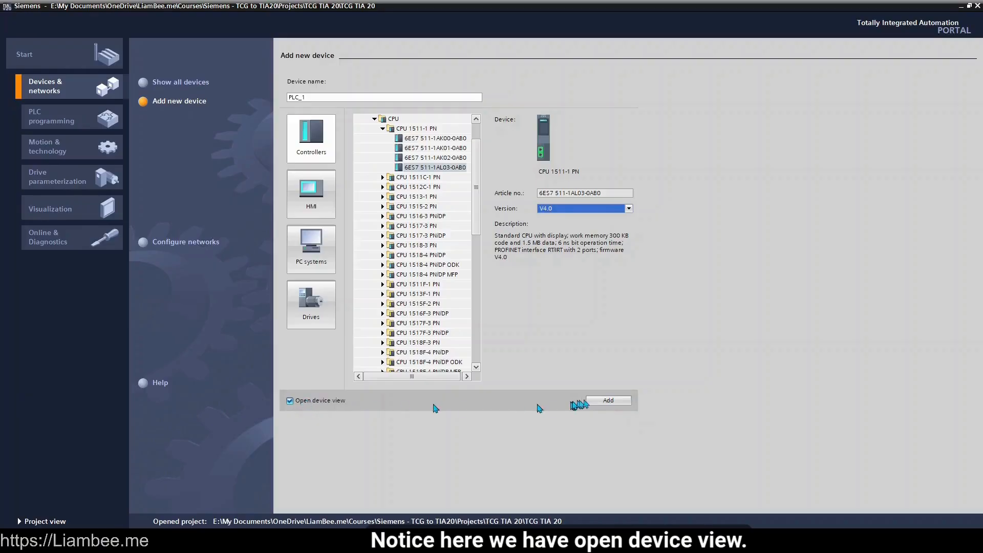
pyautogui.click(605, 400)
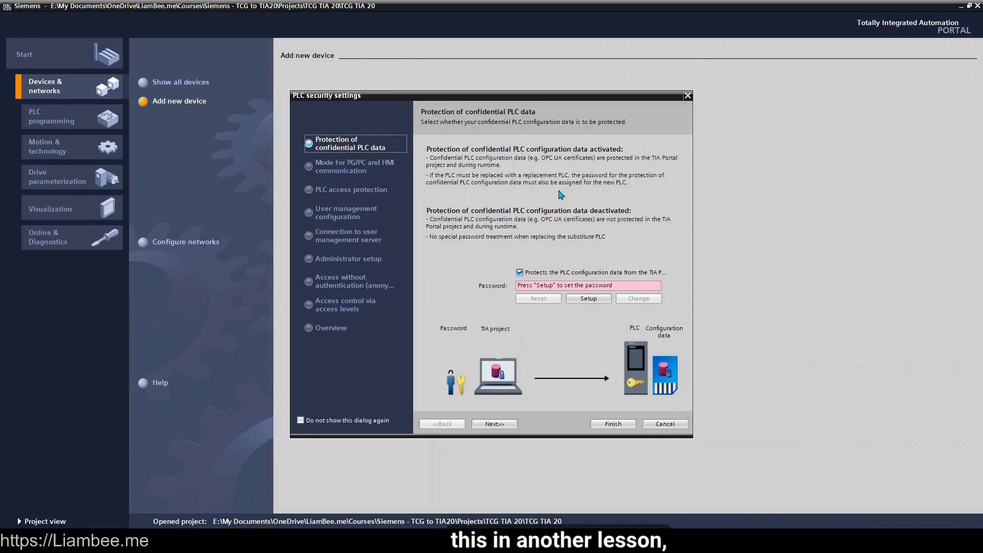
# - Turn off protection of the confidential PLC configuration data and the restriction to only secure PG/PC and HMI communication
pyautogui.click(520, 274)
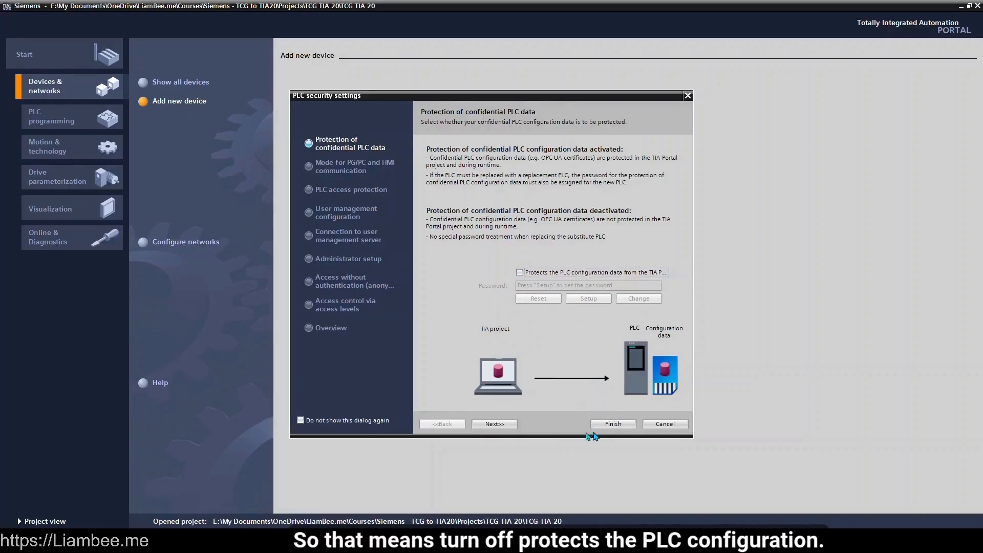
pyautogui.click(494, 424)
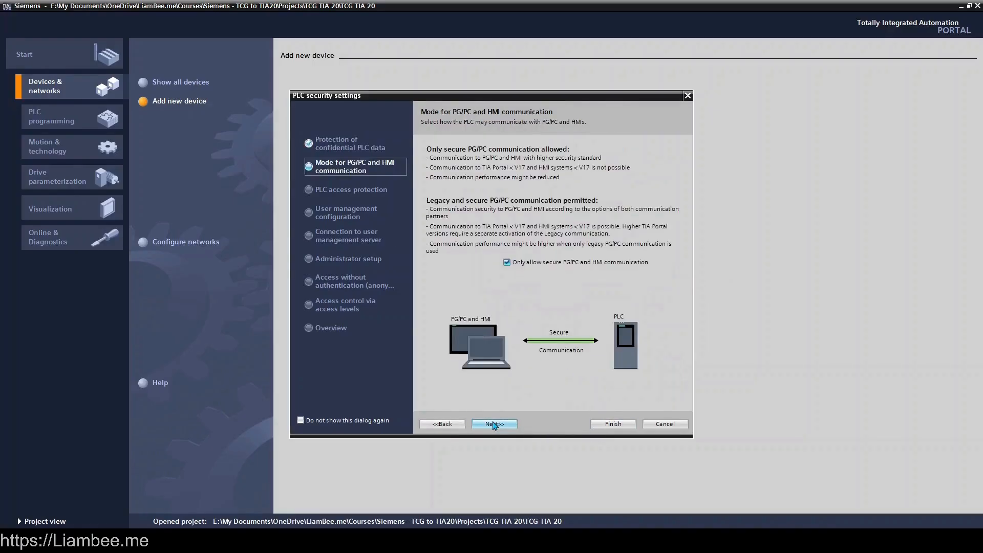
pyautogui.click(508, 263)
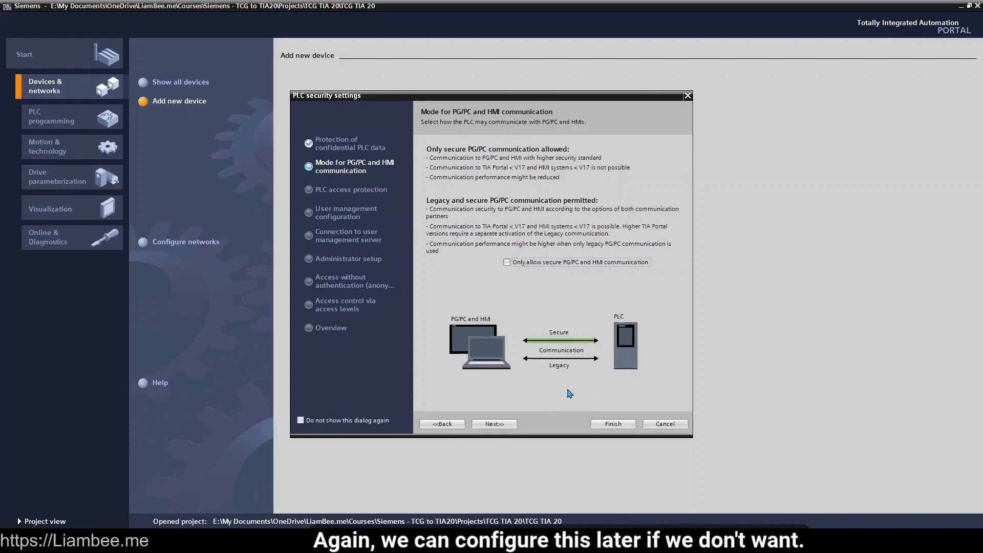
pyautogui.click(504, 425)
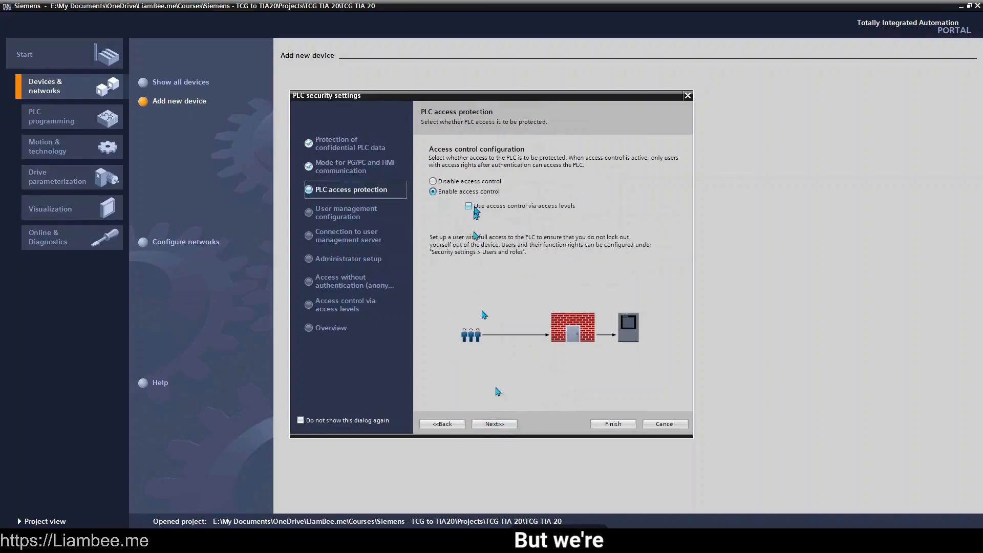
# - Disable access control for the PLC and accept the deletion of its online user management data
pyautogui.click(480, 182)
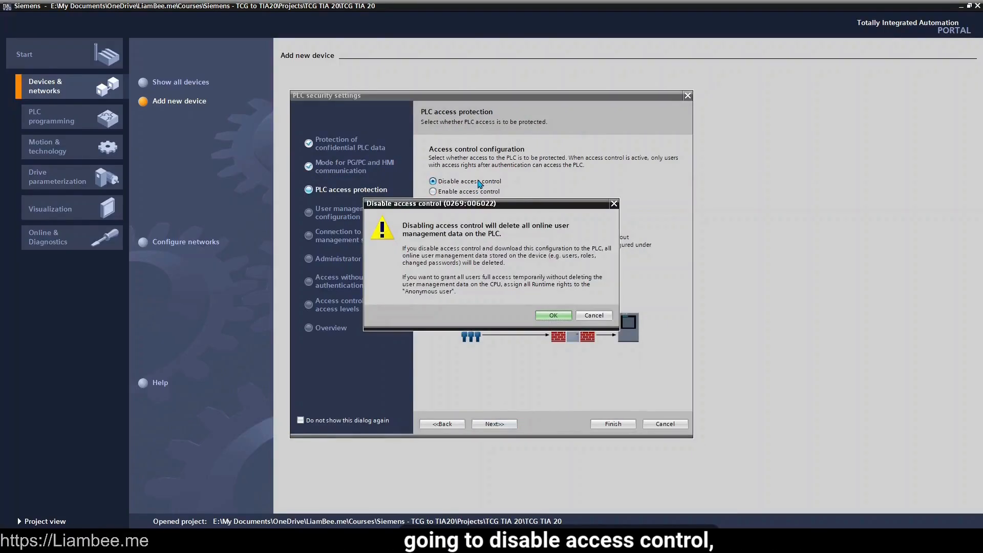
pyautogui.click(553, 316)
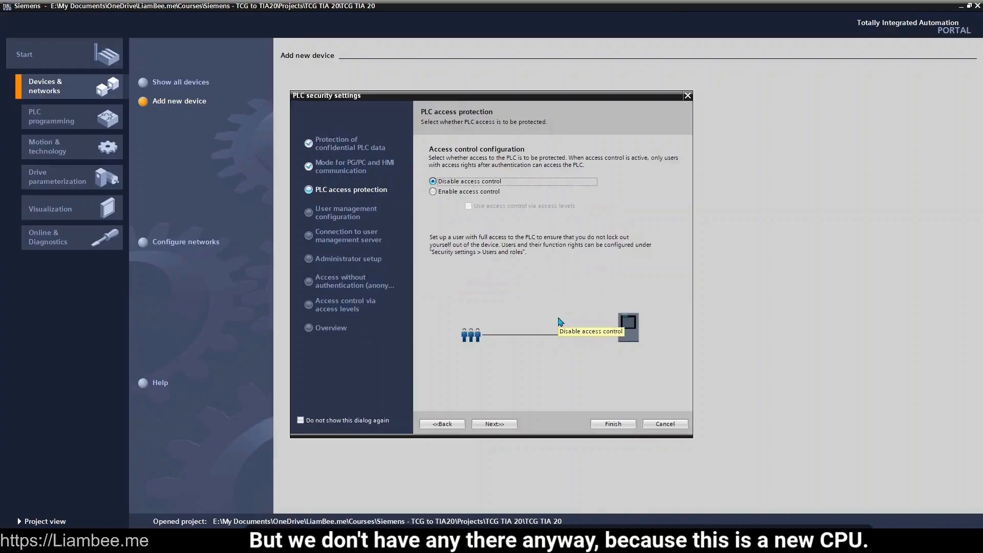
pyautogui.click(507, 425)
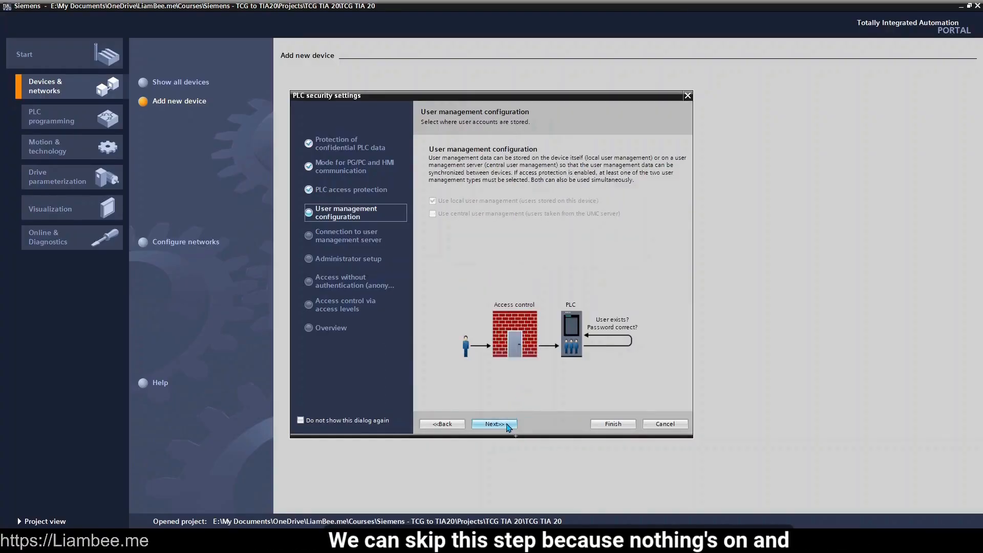
# - Leave the remaining user management, administrator, anonymous access and access level settings at their defaults and finish the PLC security setup
pyautogui.click(507, 425)
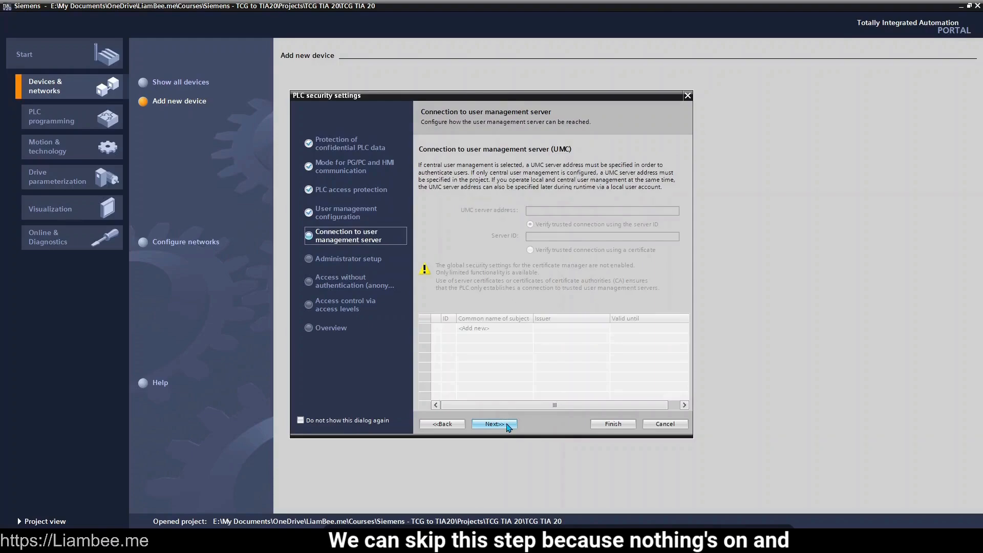
pyautogui.click(506, 425)
pyautogui.click(506, 425)
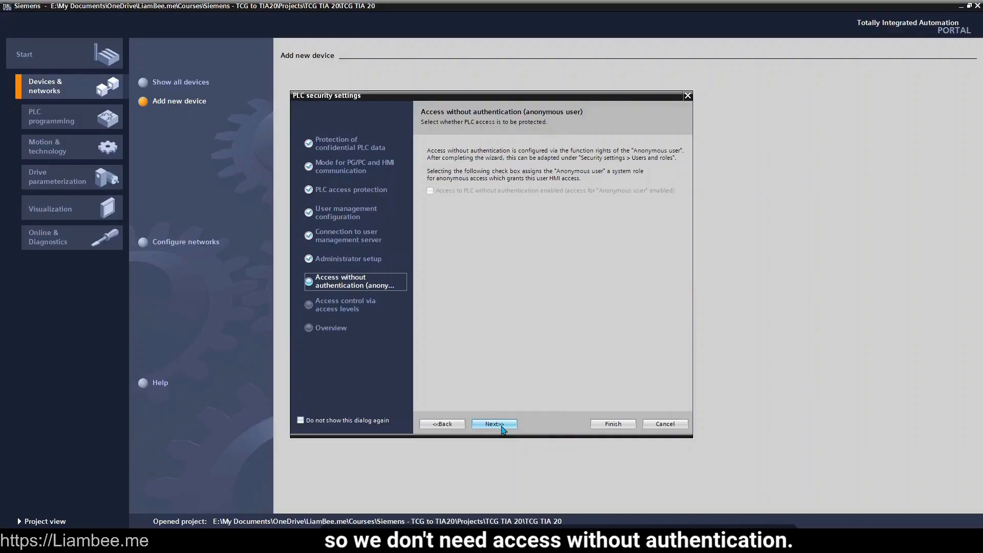
pyautogui.click(503, 427)
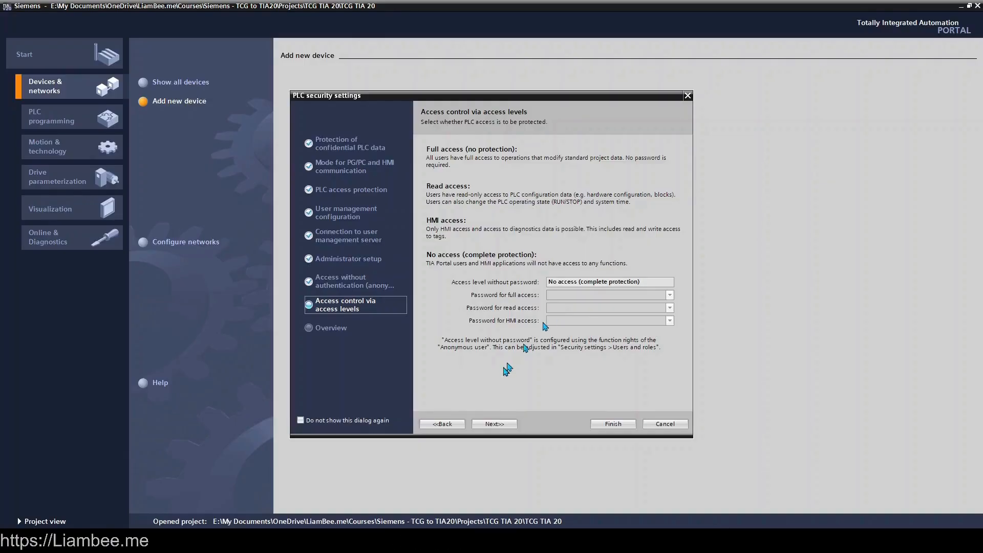
pyautogui.click(501, 425)
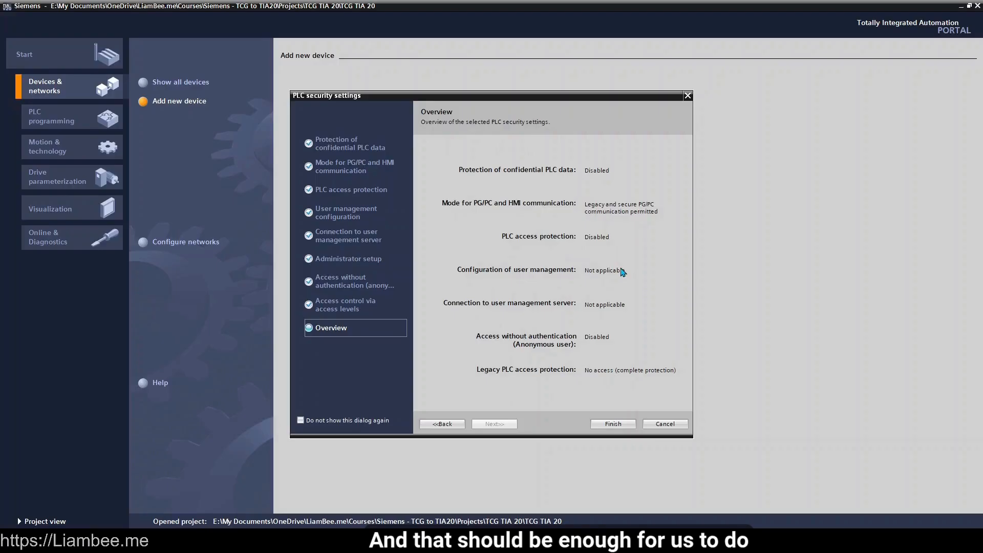
pyautogui.click(612, 425)
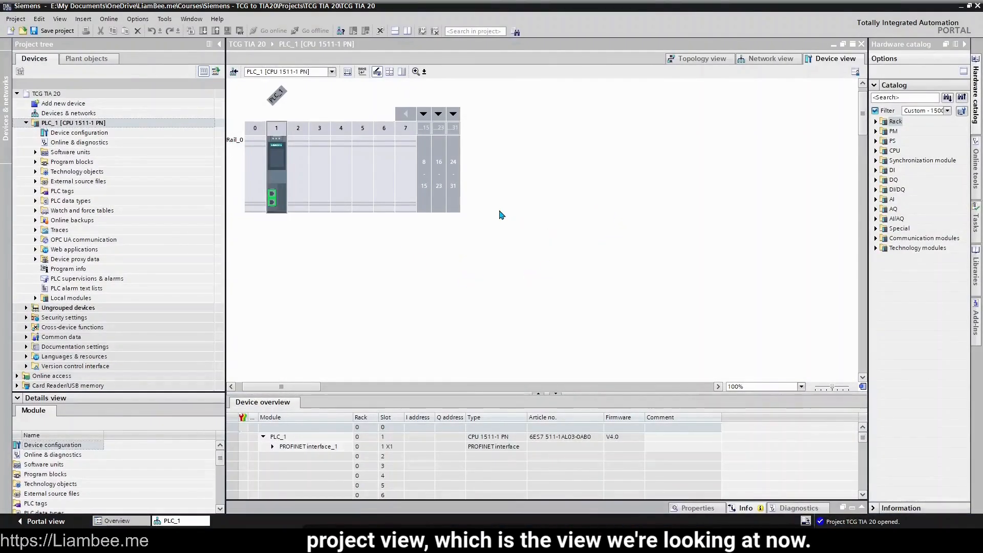
# - Add a second S7-1500 controller to the TCG TIA 20 project: CPU 1511-1 PN, article 6ES7 511-1AL03-0AB0, version V4.0
pyautogui.click(133, 105)
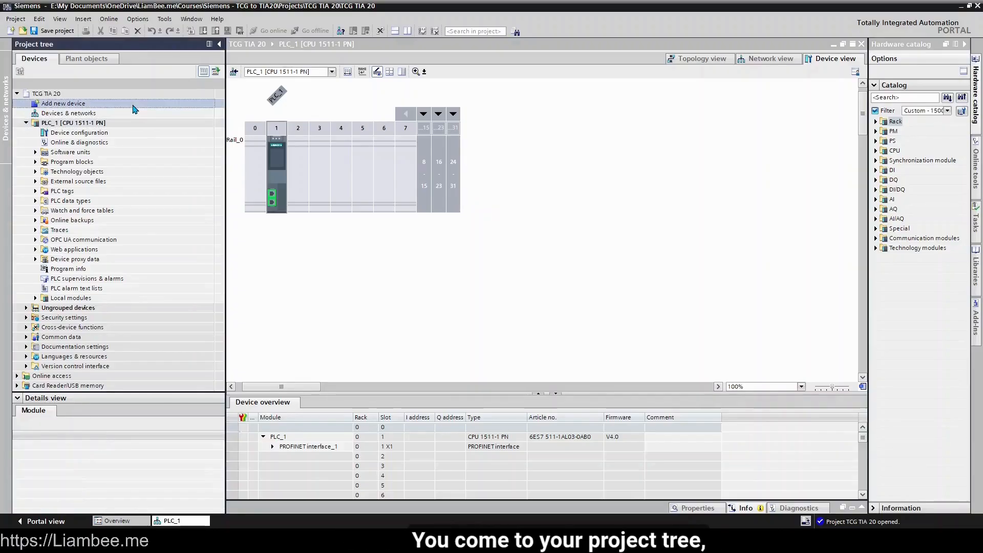
pyautogui.doubleClick(135, 106)
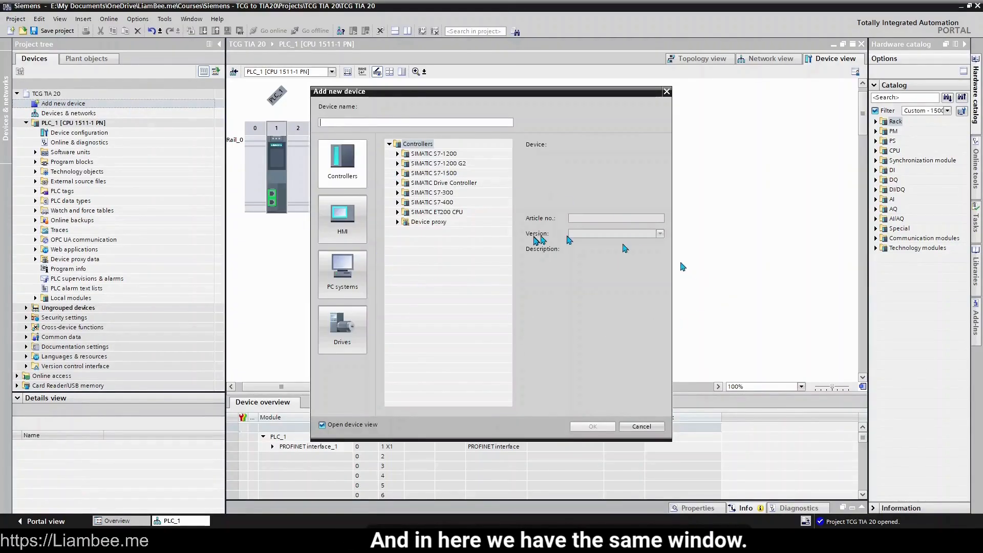
pyautogui.click(398, 173)
pyautogui.click(406, 183)
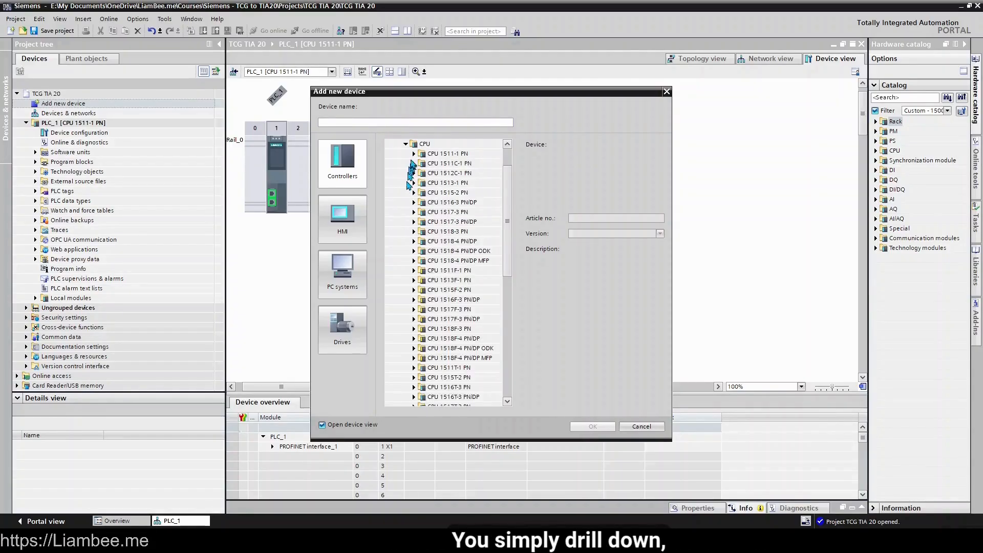
pyautogui.click(414, 153)
pyautogui.click(464, 193)
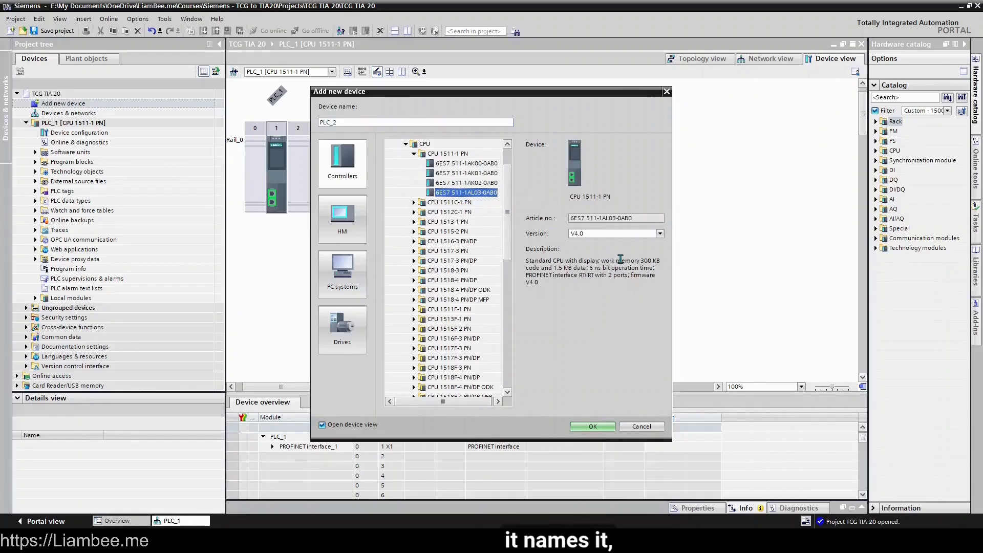
pyautogui.click(614, 233)
pyautogui.click(615, 234)
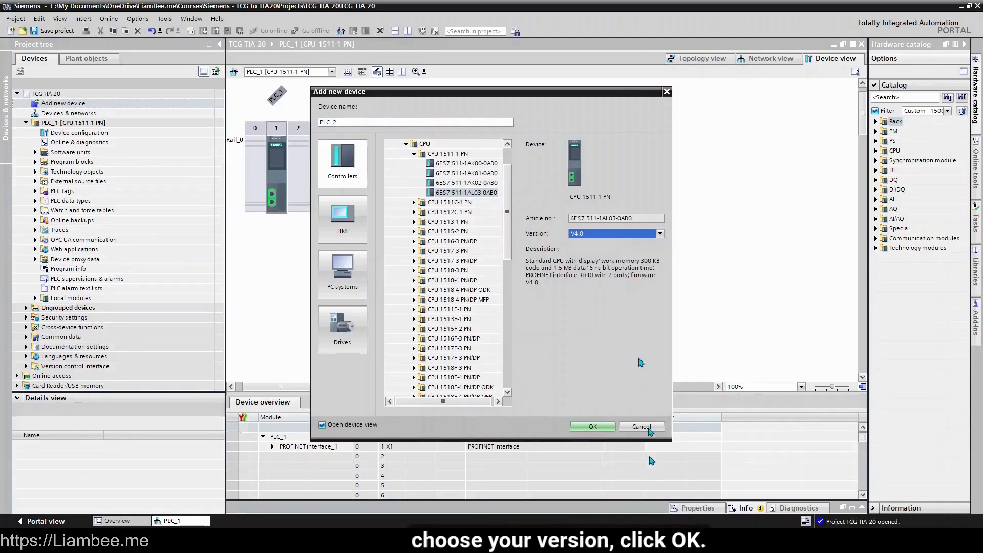
pyautogui.click(597, 428)
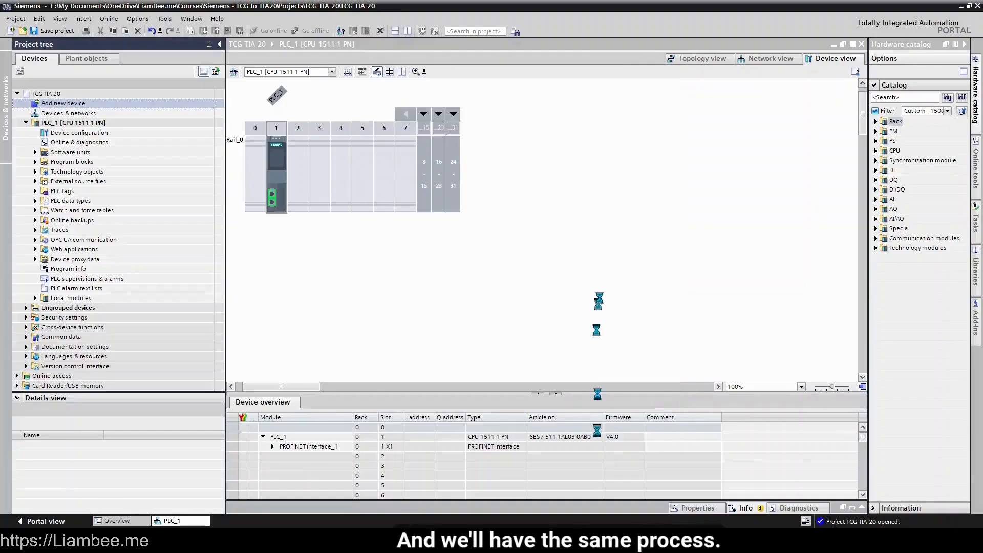